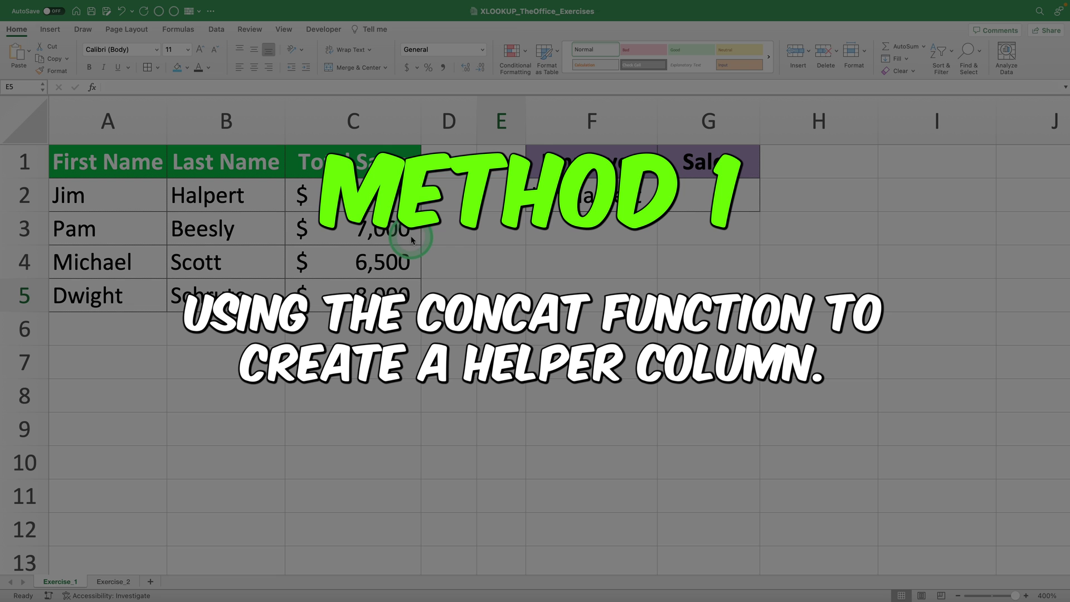
# Step: Review the First Name, Last Name and Total Sales columns and the F1:G2 lookup area
pyautogui.click(115, 121)
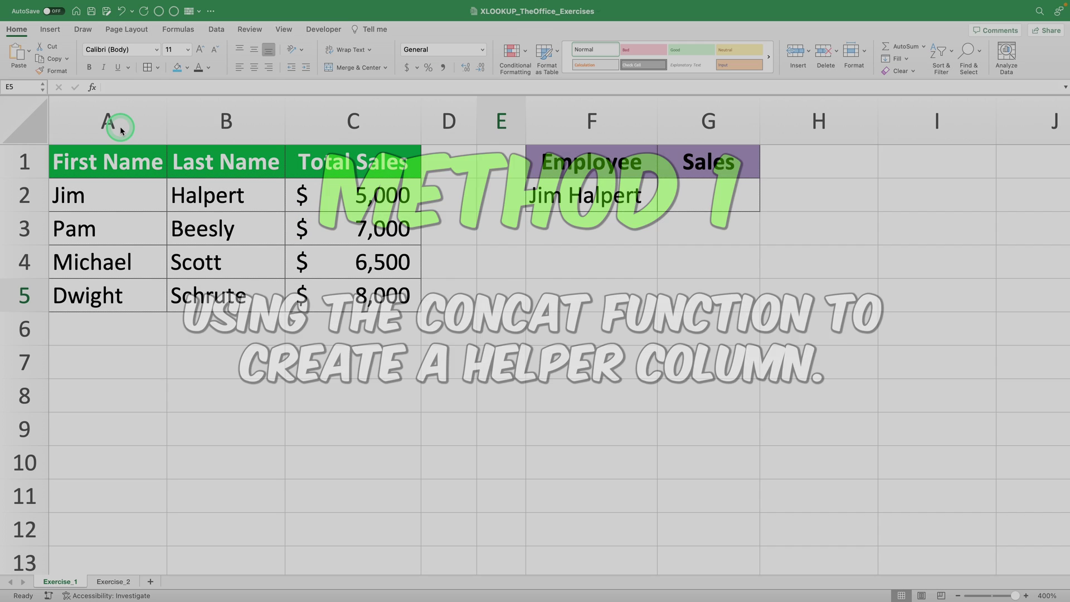
pyautogui.click(209, 122)
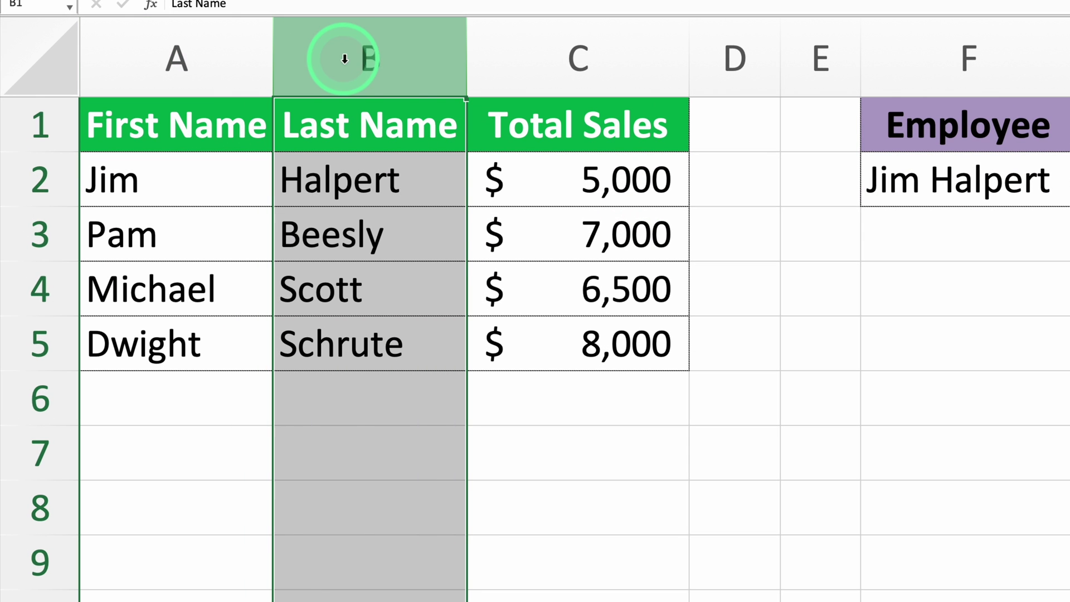
pyautogui.click(444, 246)
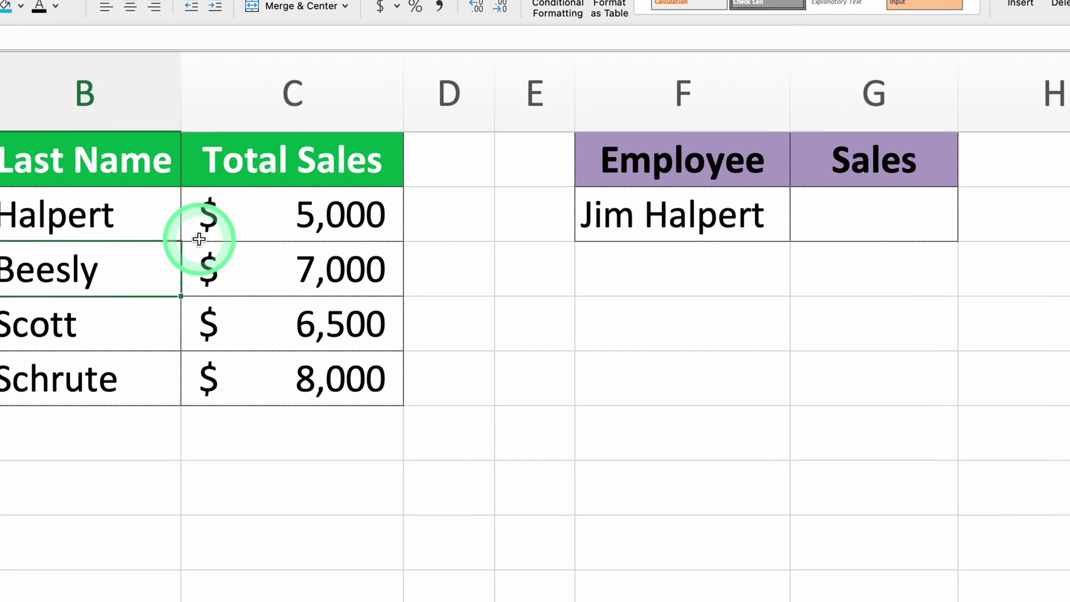
pyautogui.click(904, 123)
pyautogui.moveTo(420, 186); pyautogui.dragTo(635, 234)
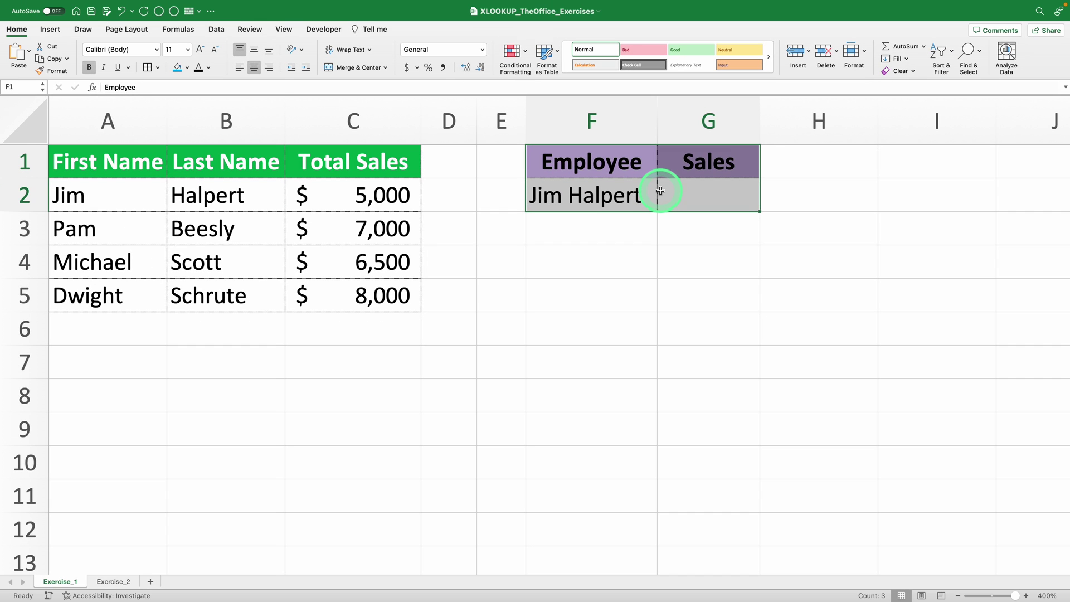
pyautogui.click(613, 197)
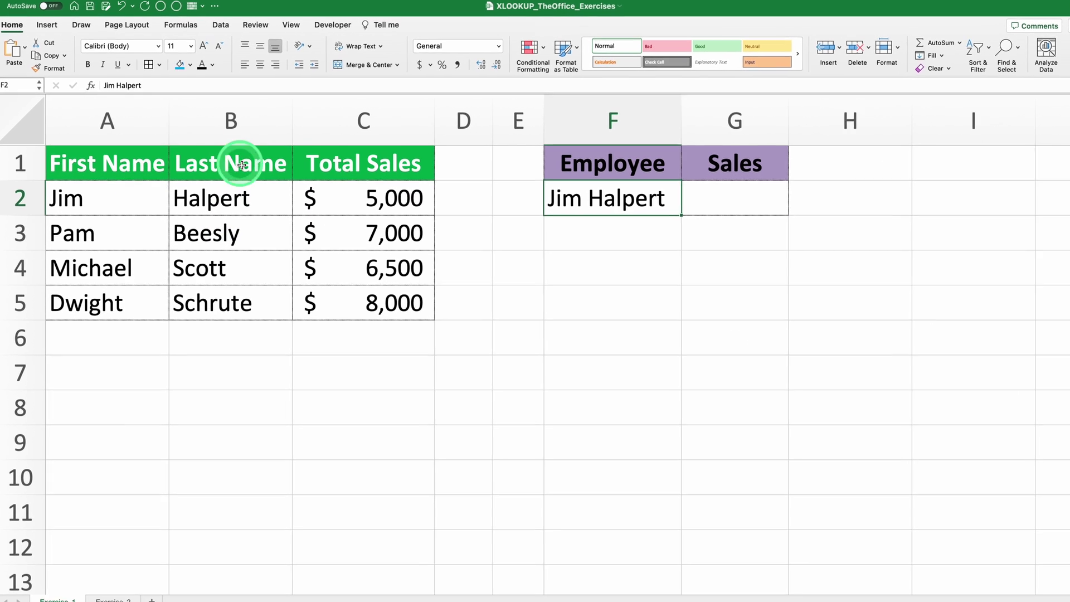
pyautogui.click(105, 116)
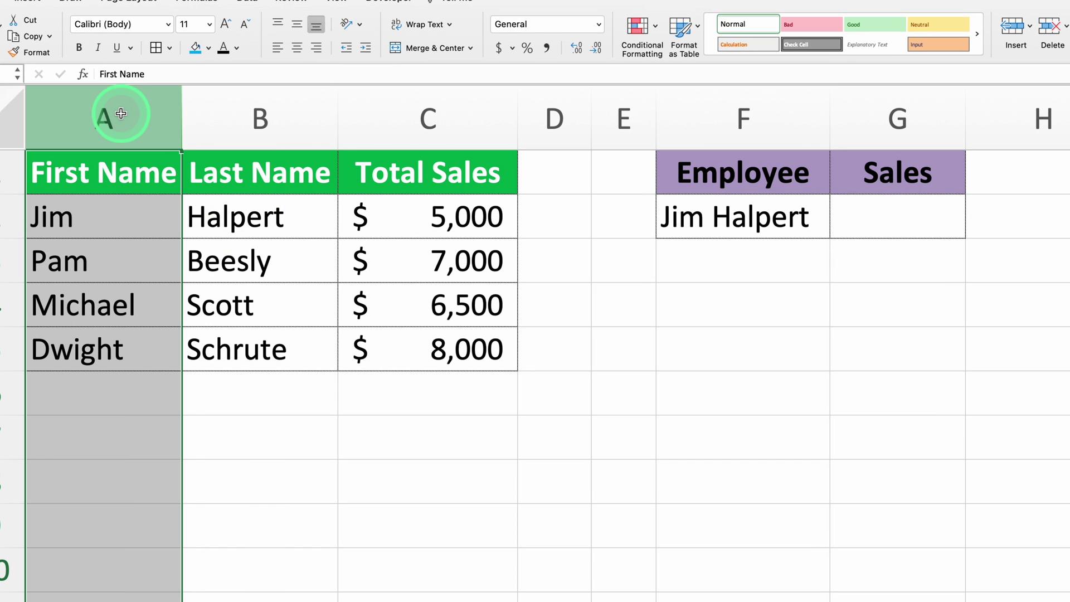
pyautogui.click(253, 118)
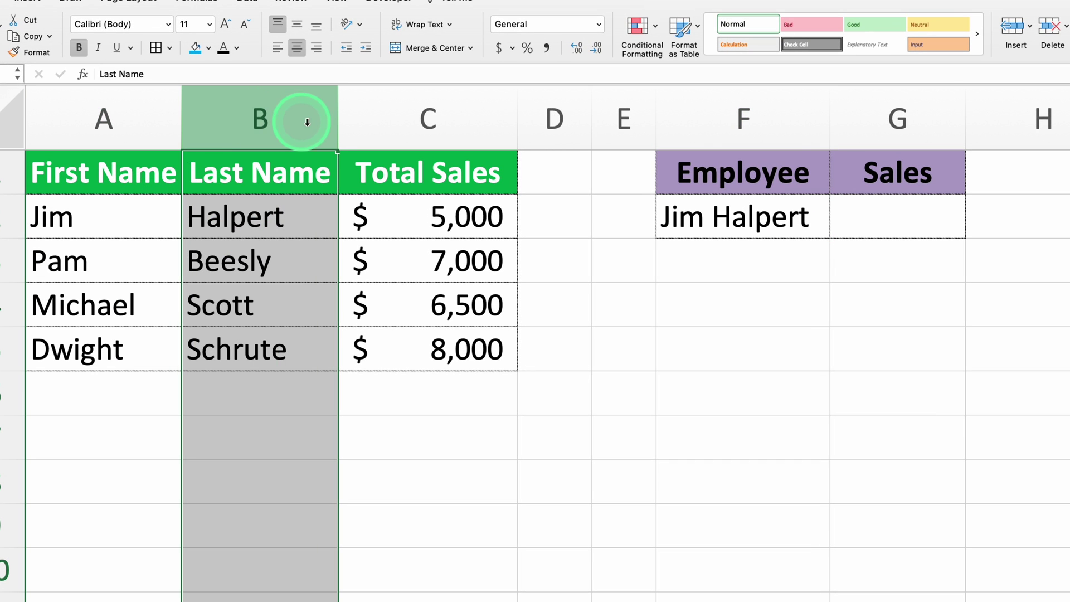
pyautogui.click(405, 119)
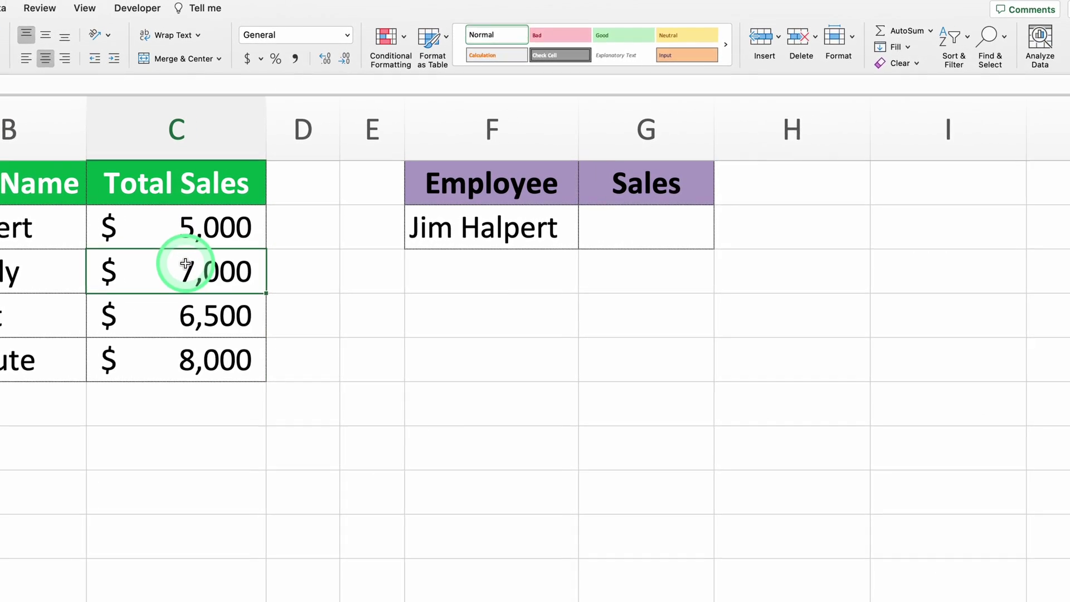
# Step: Give D1 the green Total Sales header format, title it 'Helper', and widen column D
pyautogui.click(449, 182)
pyautogui.hotkey('ctrl', 'c')
pyautogui.click(249, 184)
pyautogui.hotkey('ctrl', 'v')
pyautogui.write('He')
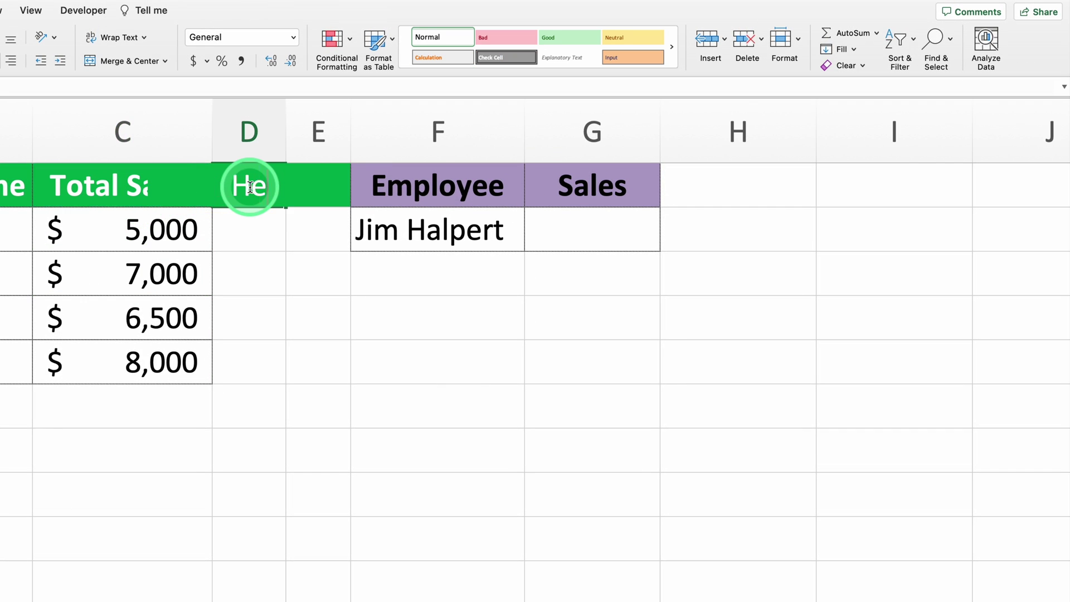
pyautogui.write('lper')
pyautogui.press('Return')
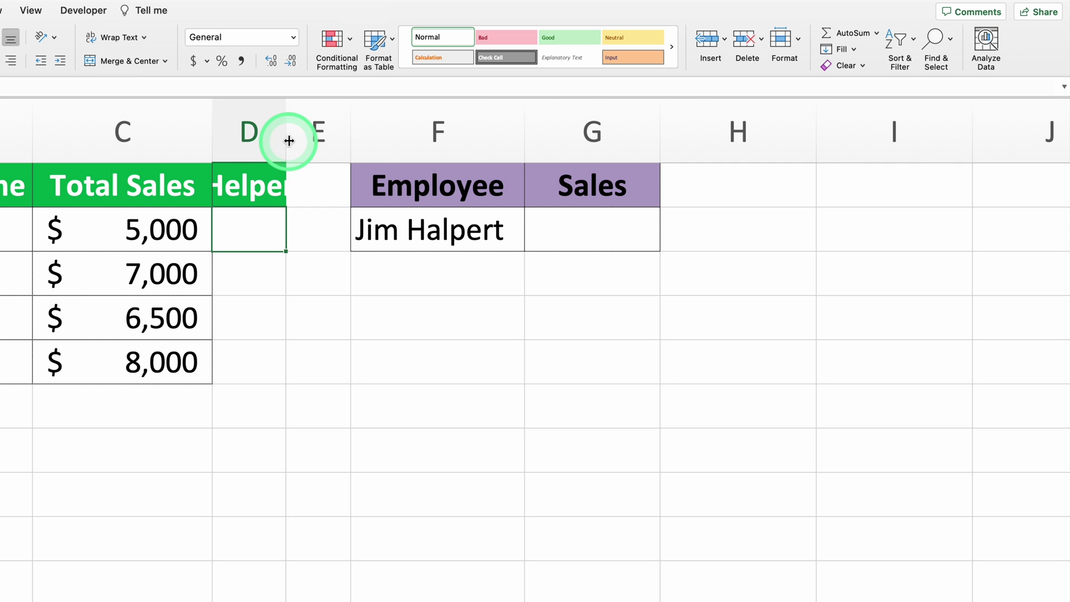
pyautogui.moveTo(286, 136); pyautogui.dragTo(328, 136)
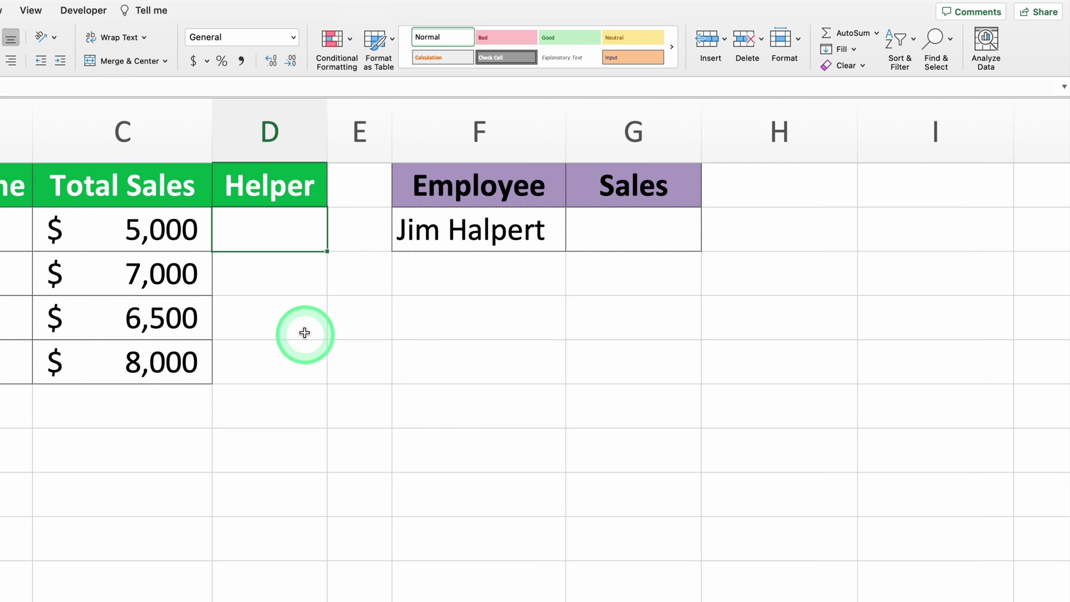
# Step: Enter =CONCAT(A2," ",B2) in D2 and fill it down to D5
pyautogui.write('=conca')
pyautogui.press('Tab')
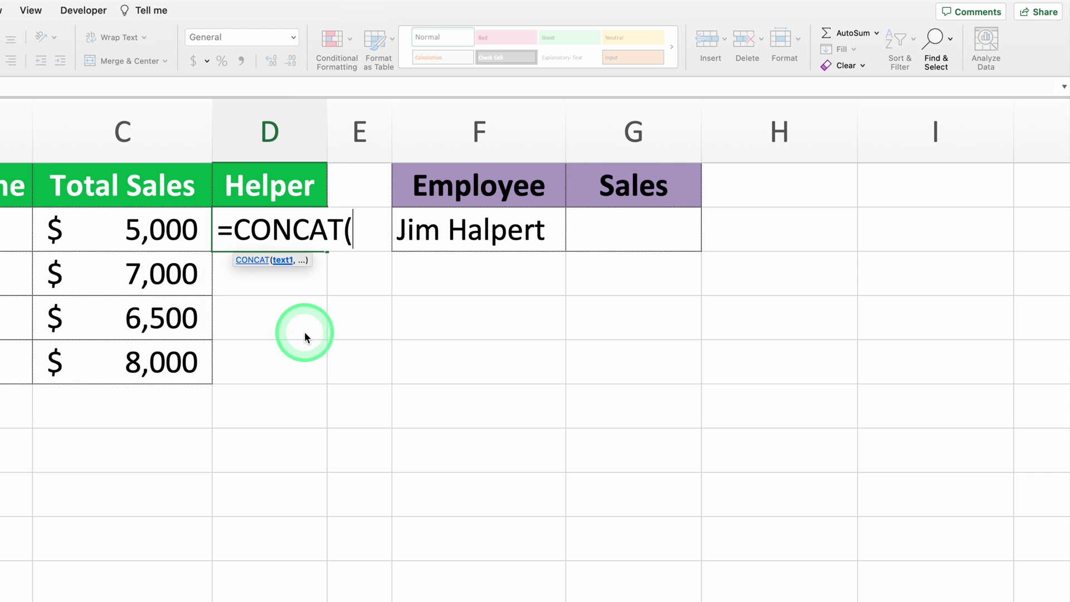
pyautogui.click(190, 236)
pyautogui.write(',')
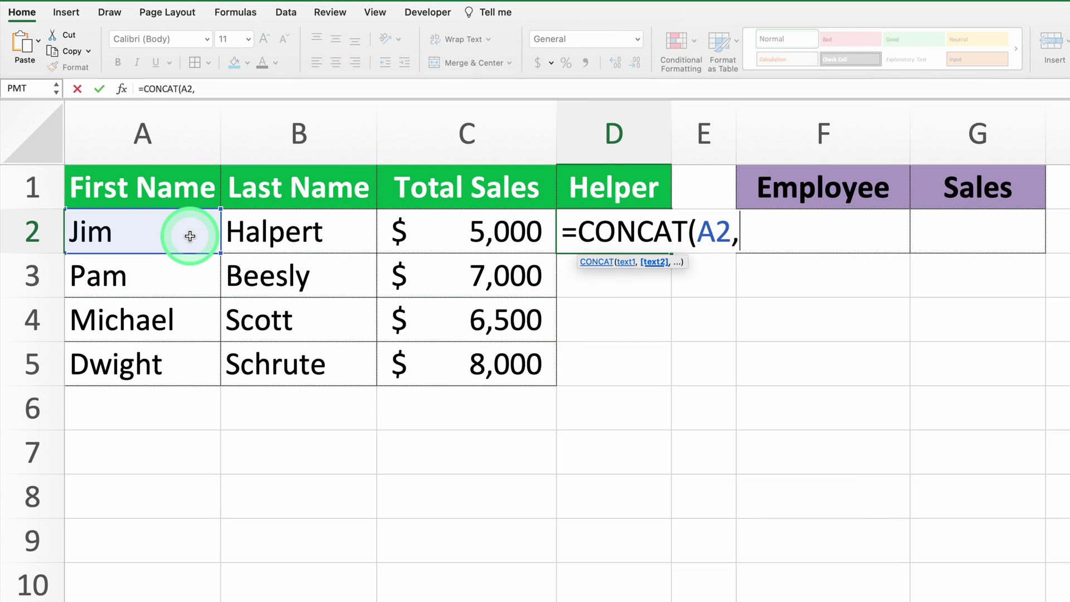
pyautogui.write('" ",')
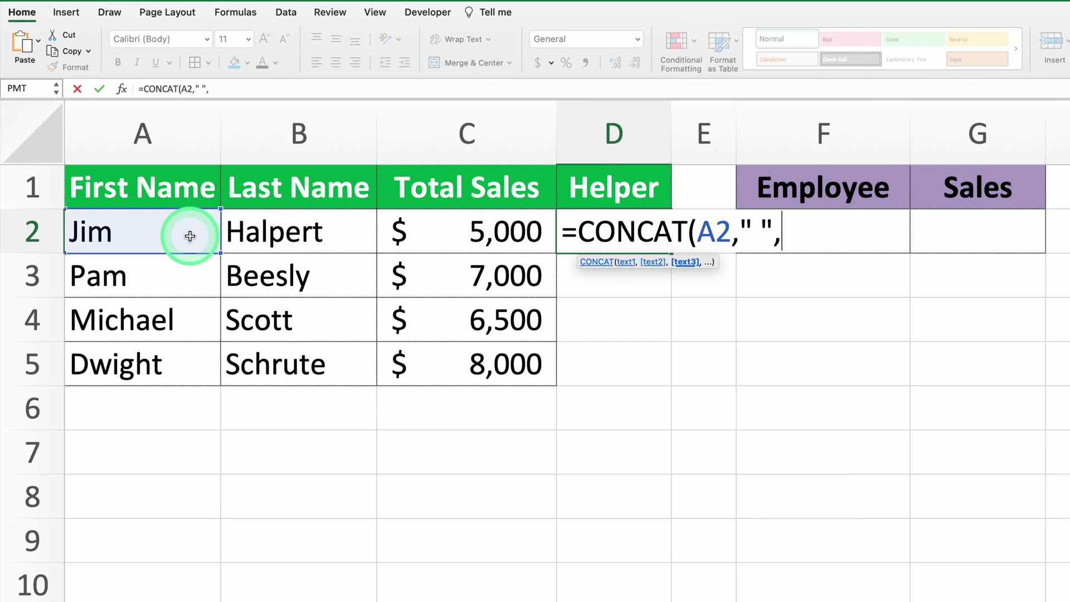
pyautogui.click(279, 238)
pyautogui.write(')')
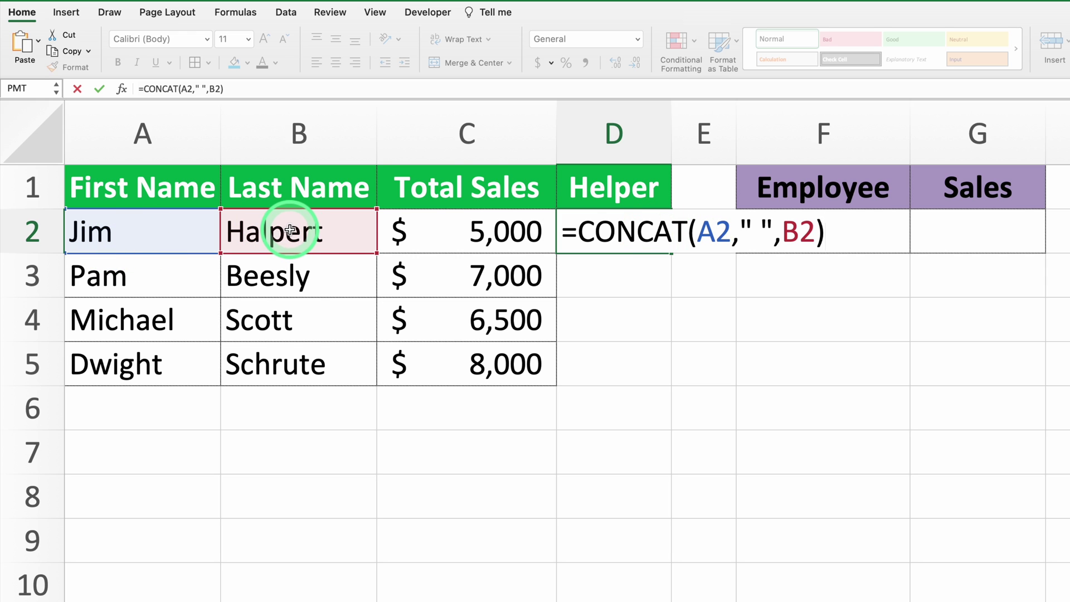
pyautogui.press('Return')
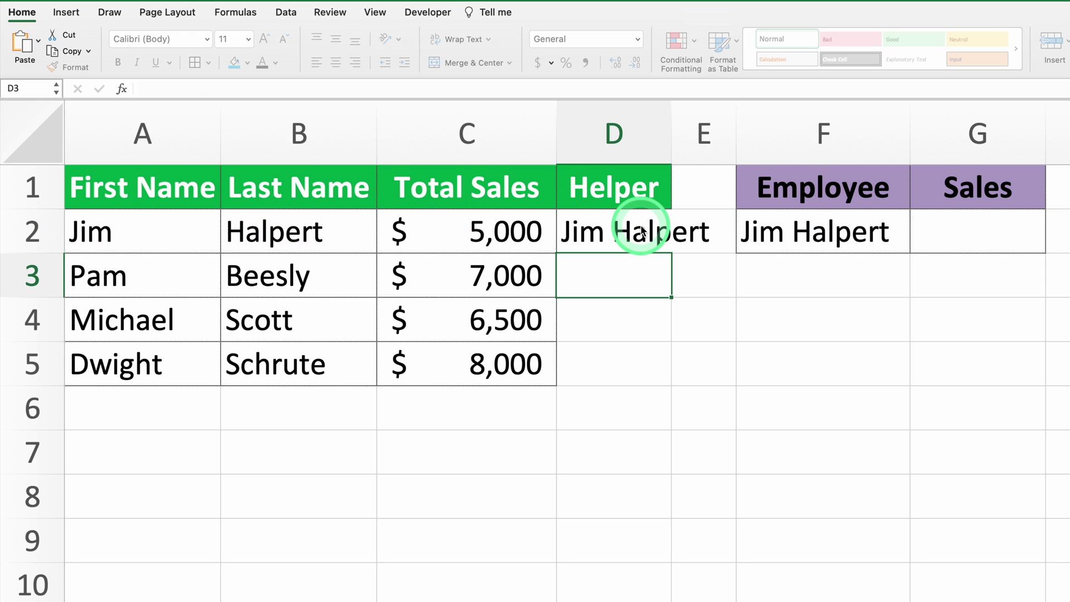
pyautogui.moveTo(672, 135); pyautogui.dragTo(672, 135)
pyautogui.click(653, 228)
pyautogui.doubleClick(672, 253)
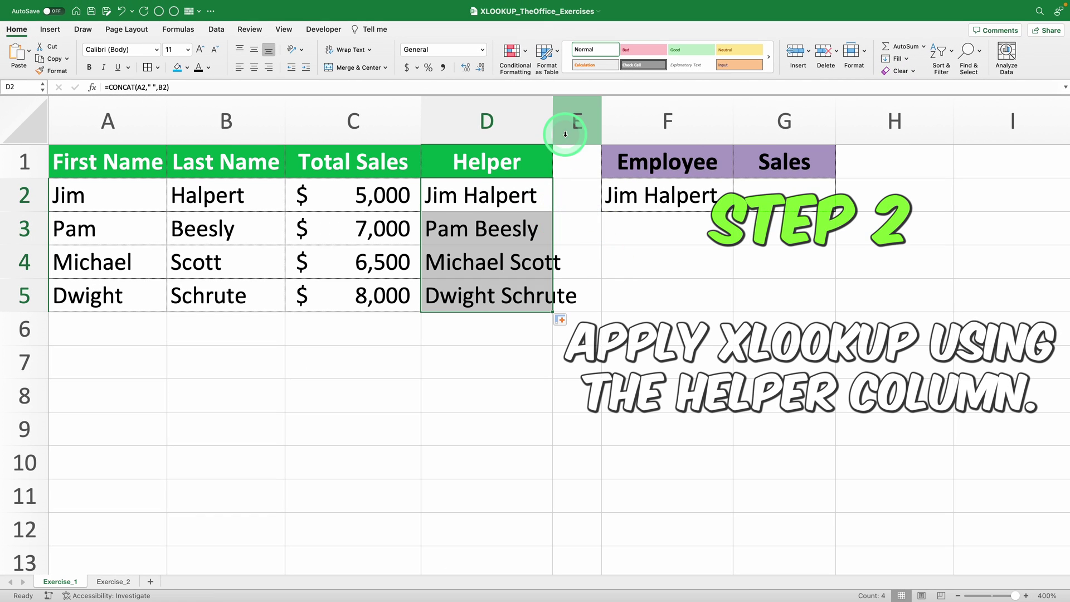
# Step: Widen column D and enter =XLOOKUP(F2,D2:D5,C2:C5) in G2 for Jim Halpert's sales
pyautogui.moveTo(557, 126); pyautogui.dragTo(592, 122)
pyautogui.click(638, 277)
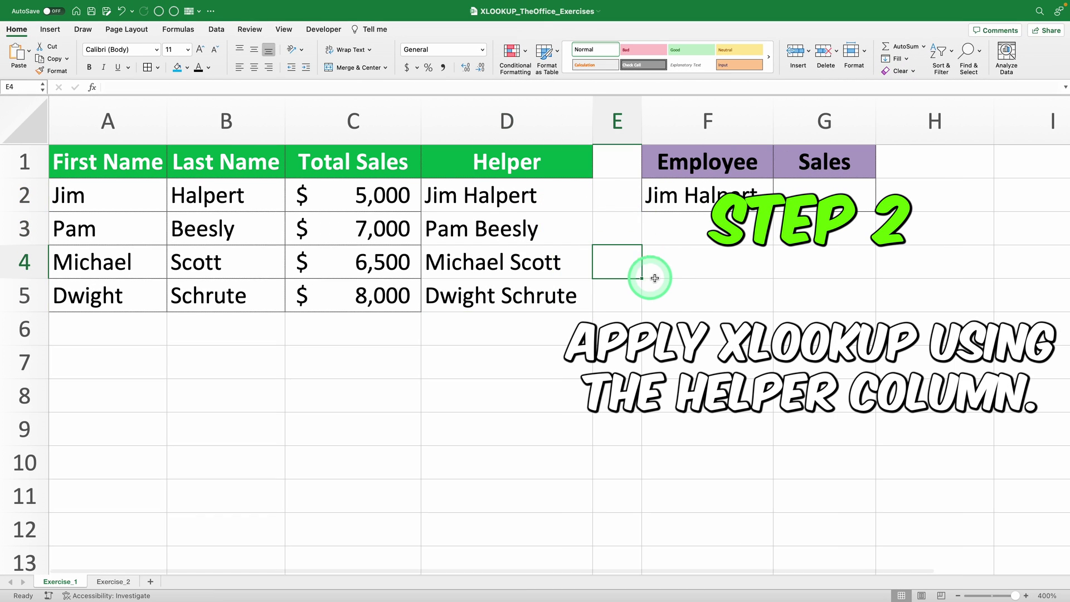
pyautogui.click(809, 198)
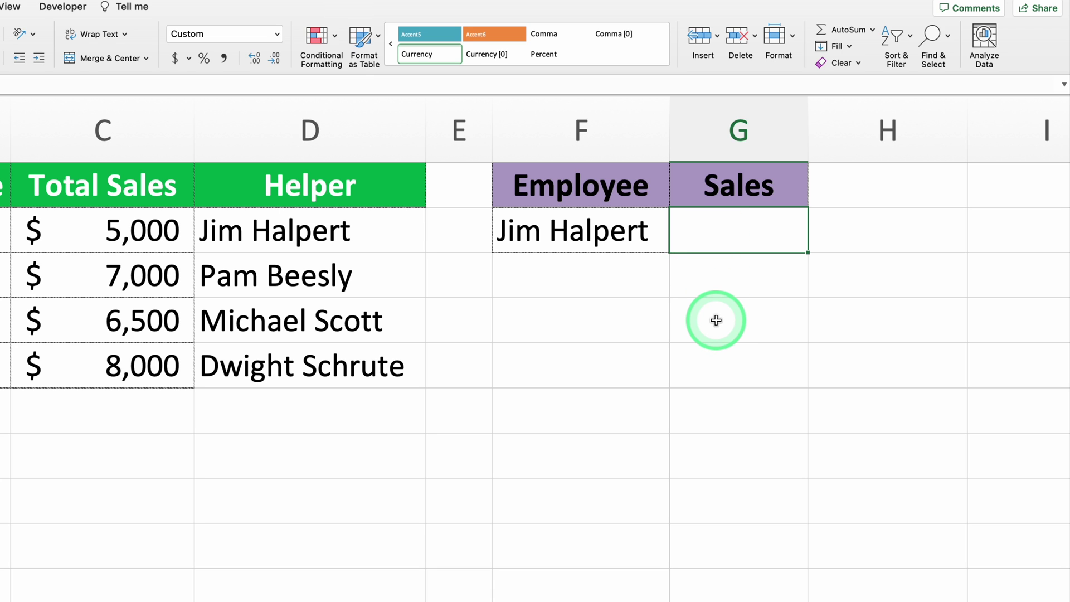
pyautogui.write('XLOOKUP(')
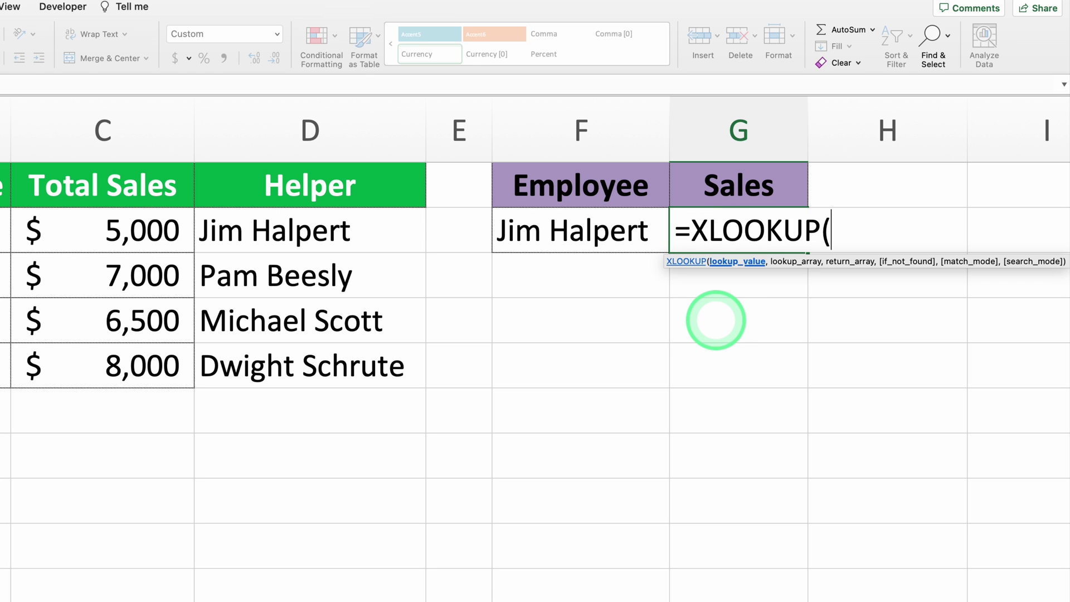
pyautogui.click(612, 230)
pyautogui.write(',')
pyautogui.moveTo(313, 232); pyautogui.dragTo(315, 364)
pyautogui.write(',')
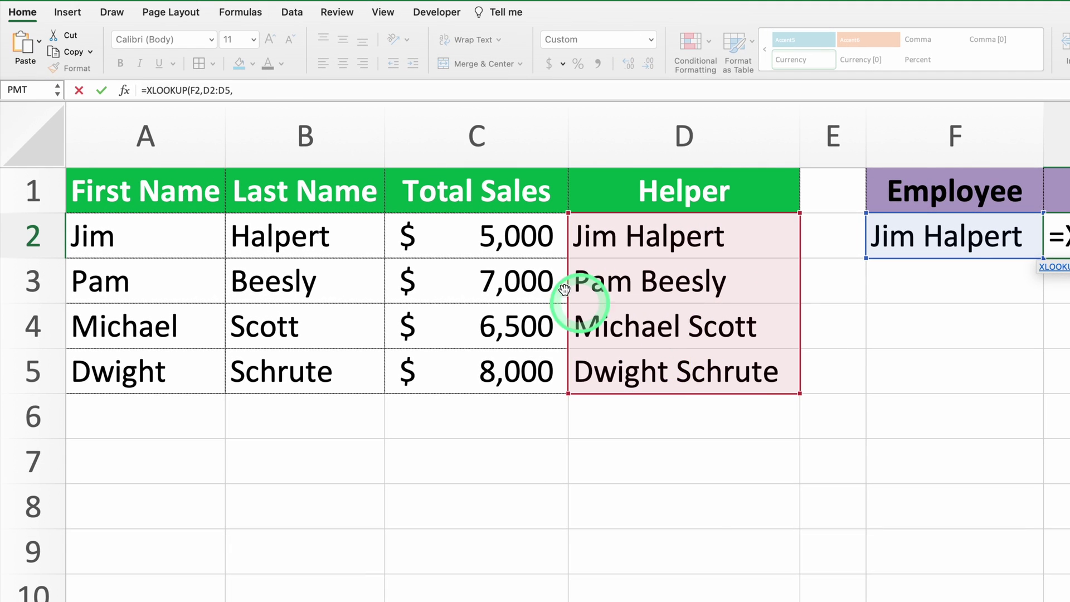
pyautogui.click(475, 241)
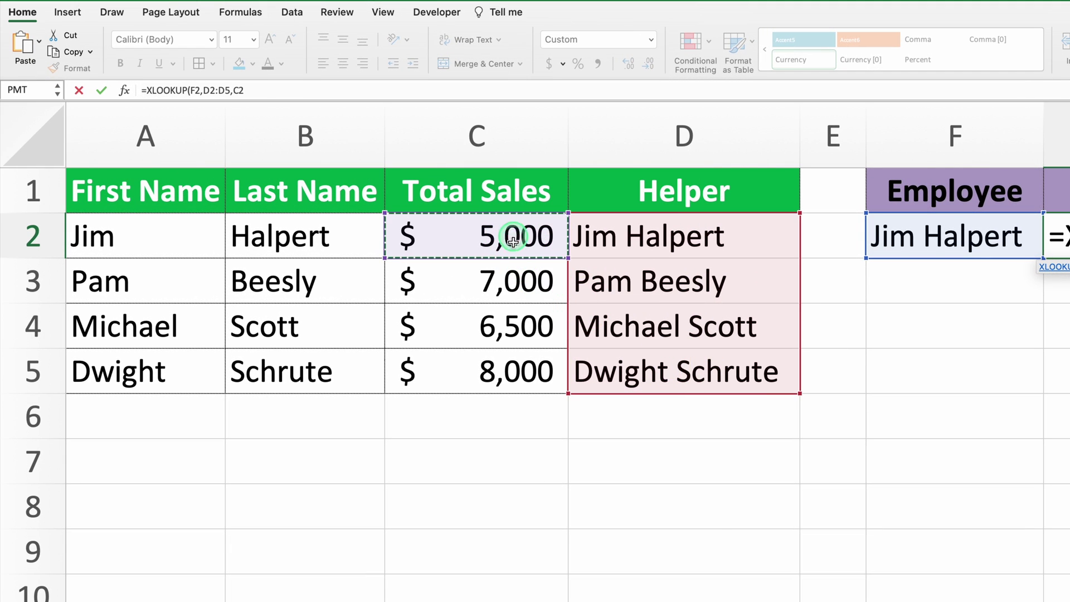
pyautogui.moveTo(513, 241); pyautogui.dragTo(507, 378)
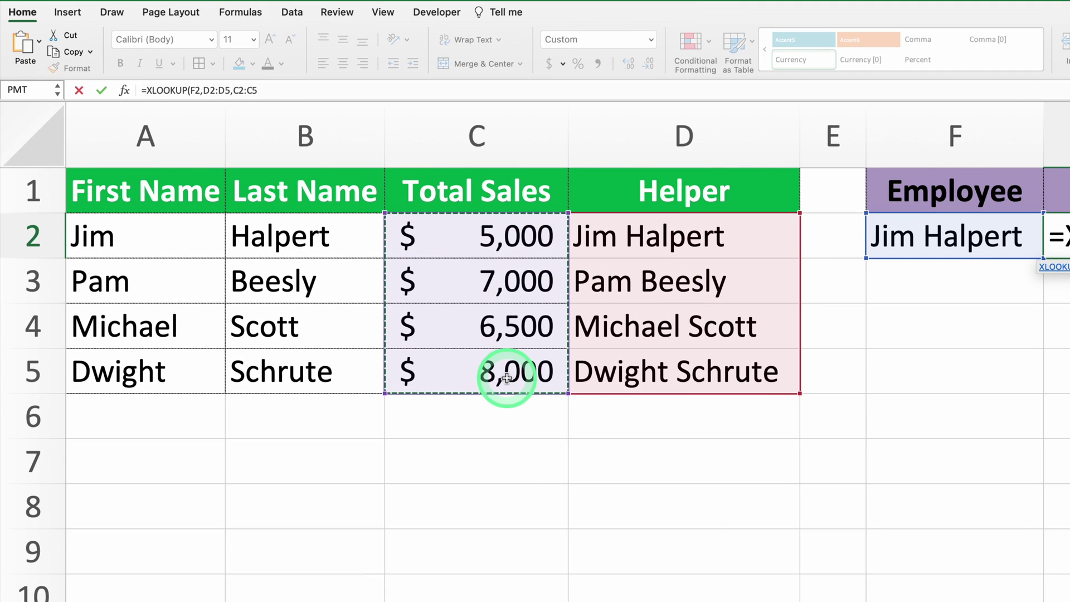
pyautogui.write(')')
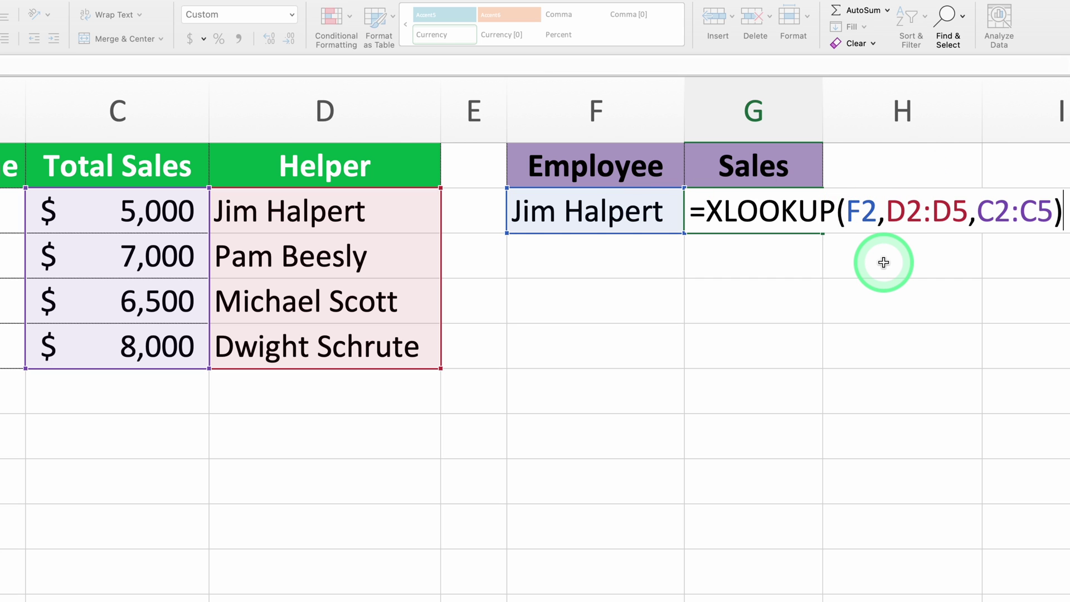
pyautogui.press('Return')
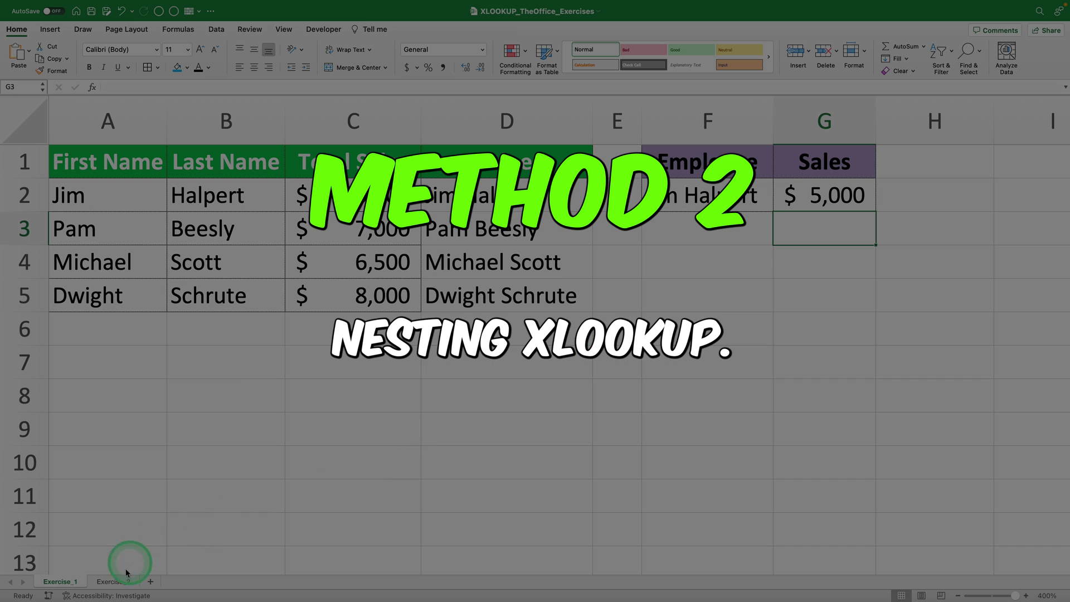
pyautogui.click(119, 581)
pyautogui.click(168, 494)
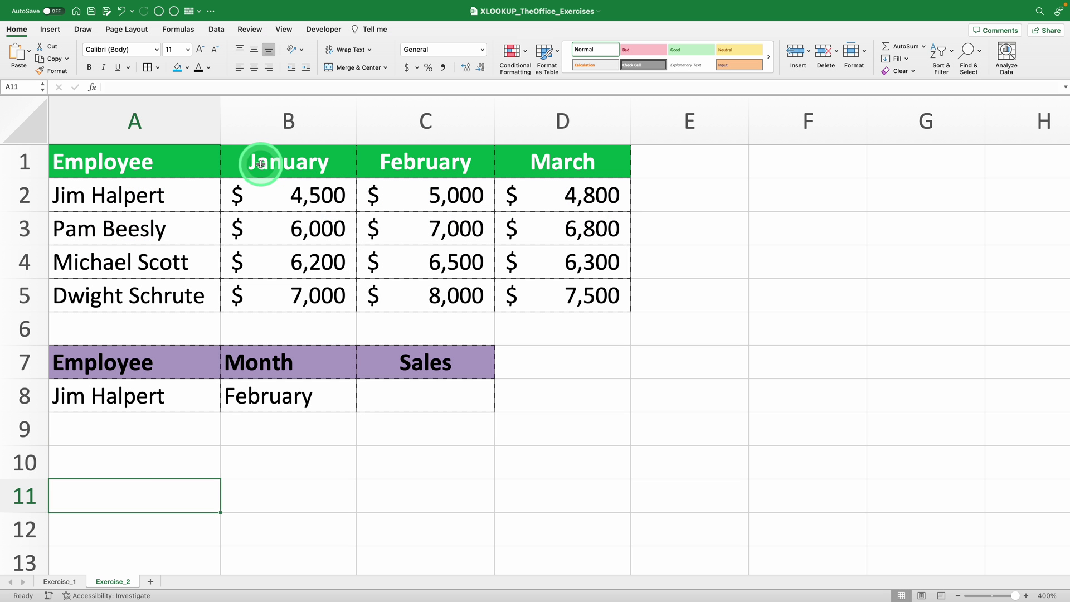
pyautogui.moveTo(258, 157); pyautogui.dragTo(535, 162)
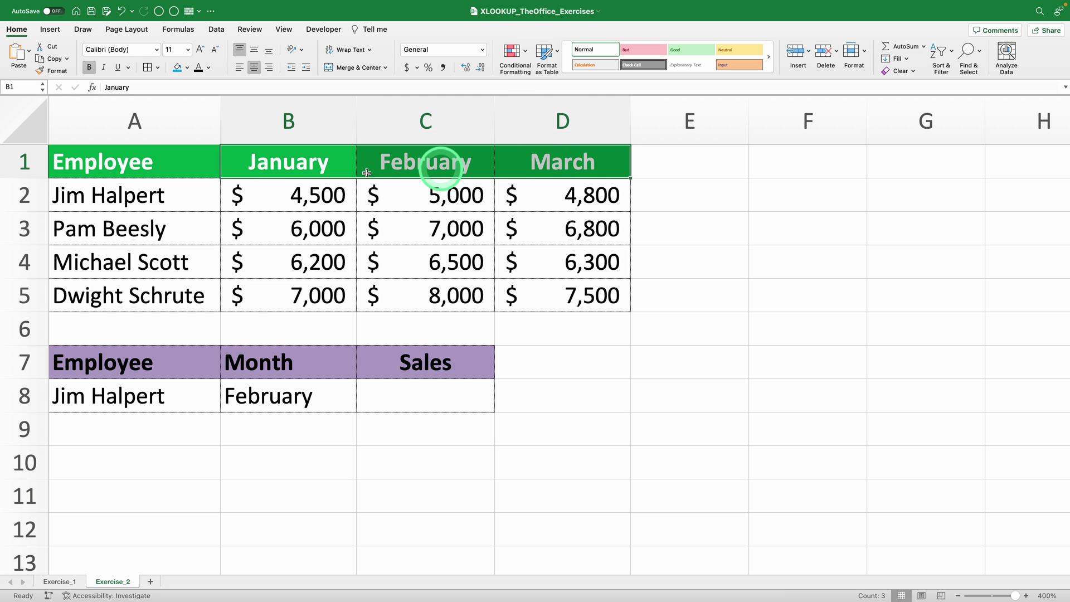
pyautogui.moveTo(182, 170); pyautogui.dragTo(182, 281)
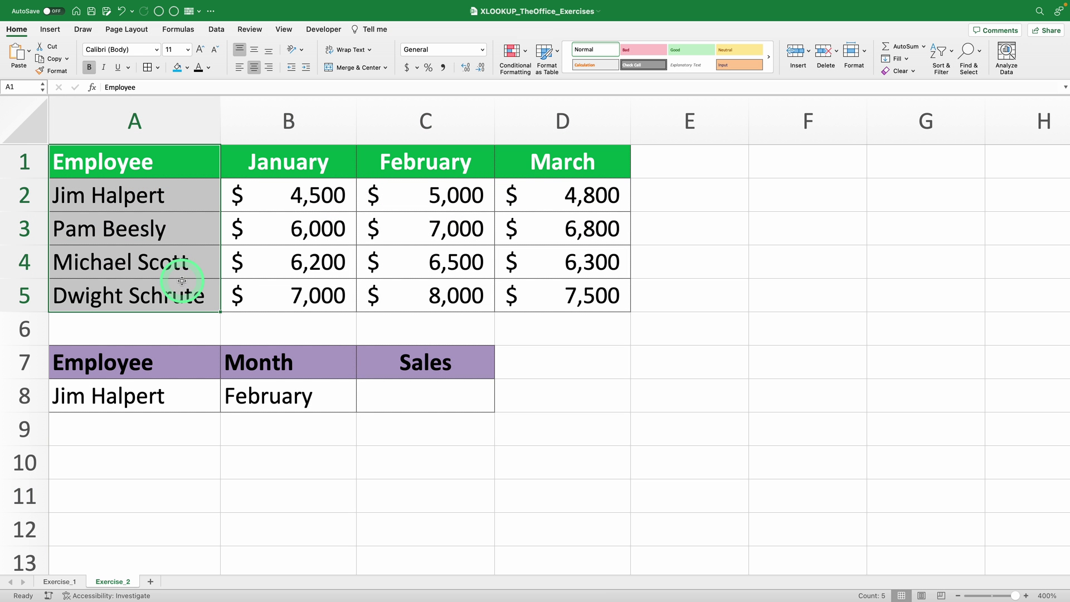
pyautogui.click(249, 273)
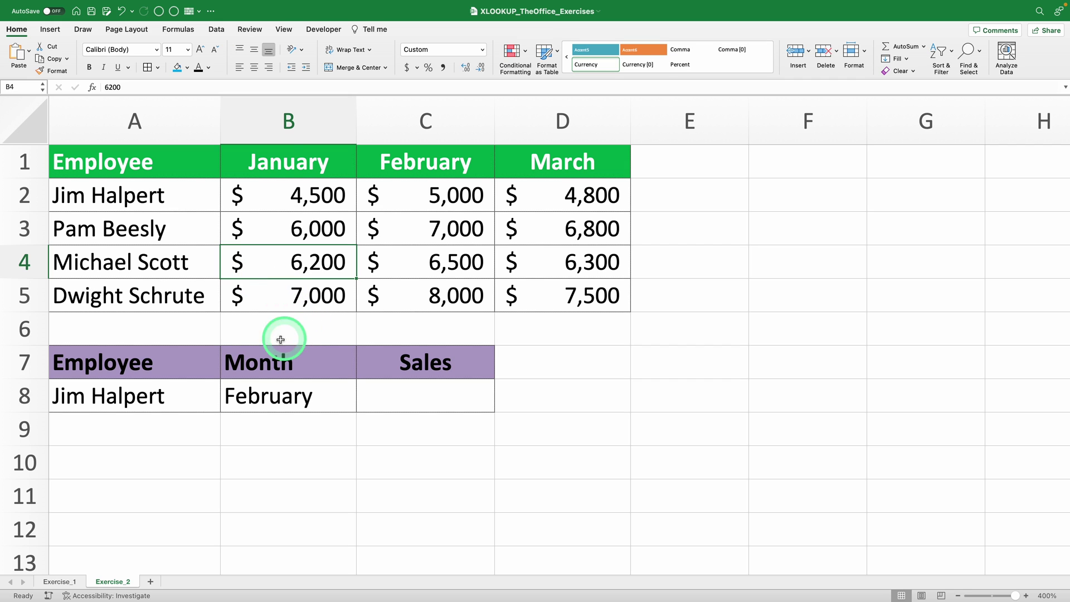
pyautogui.moveTo(186, 349); pyautogui.dragTo(419, 398)
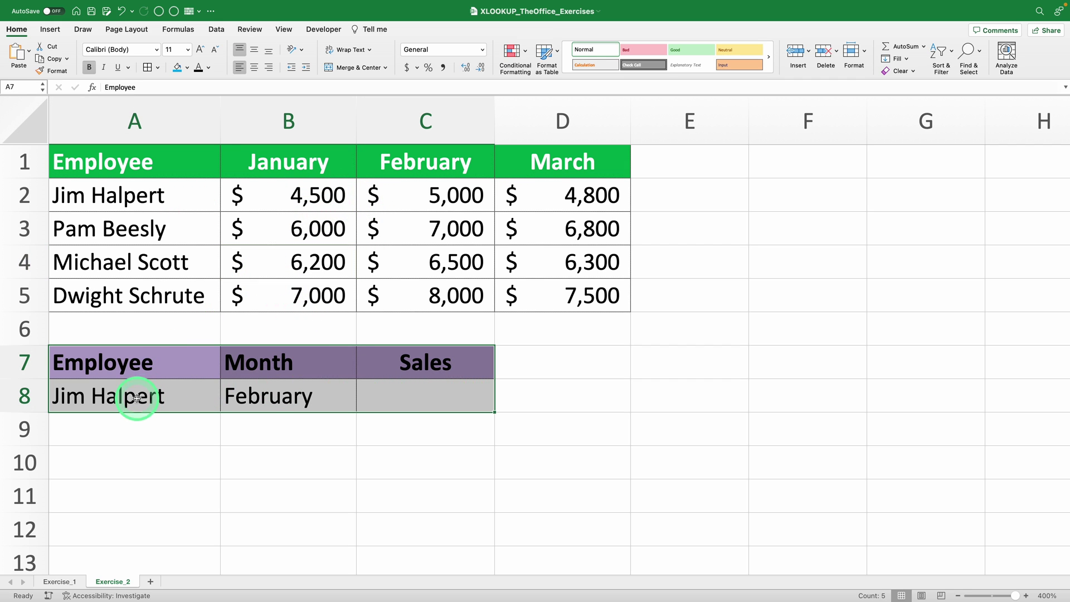
pyautogui.click(248, 385)
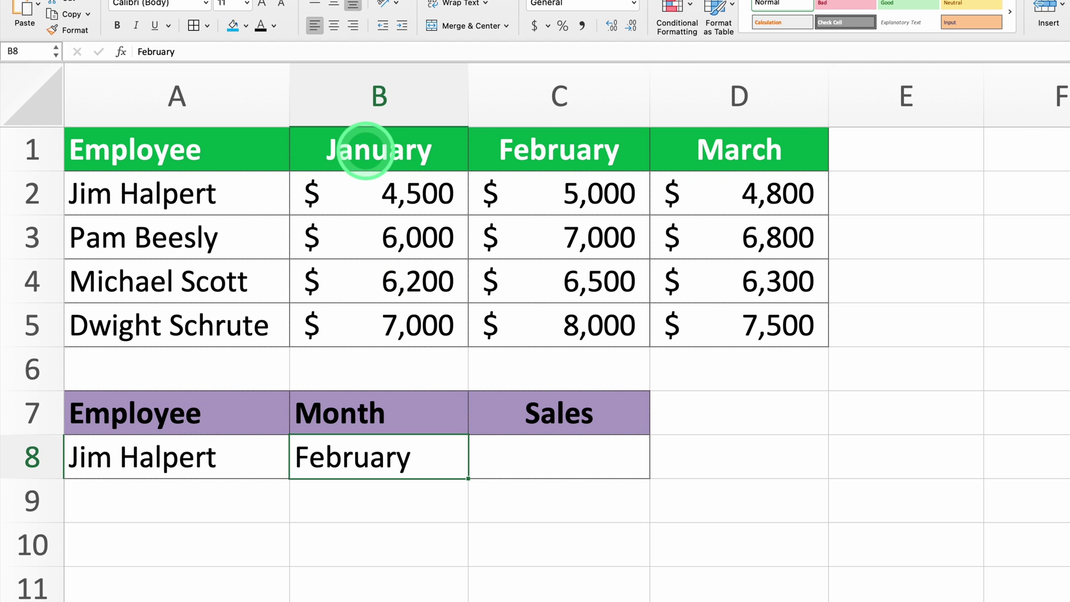
pyautogui.moveTo(280, 158); pyautogui.dragTo(433, 154)
pyautogui.moveTo(554, 140); pyautogui.dragTo(709, 148)
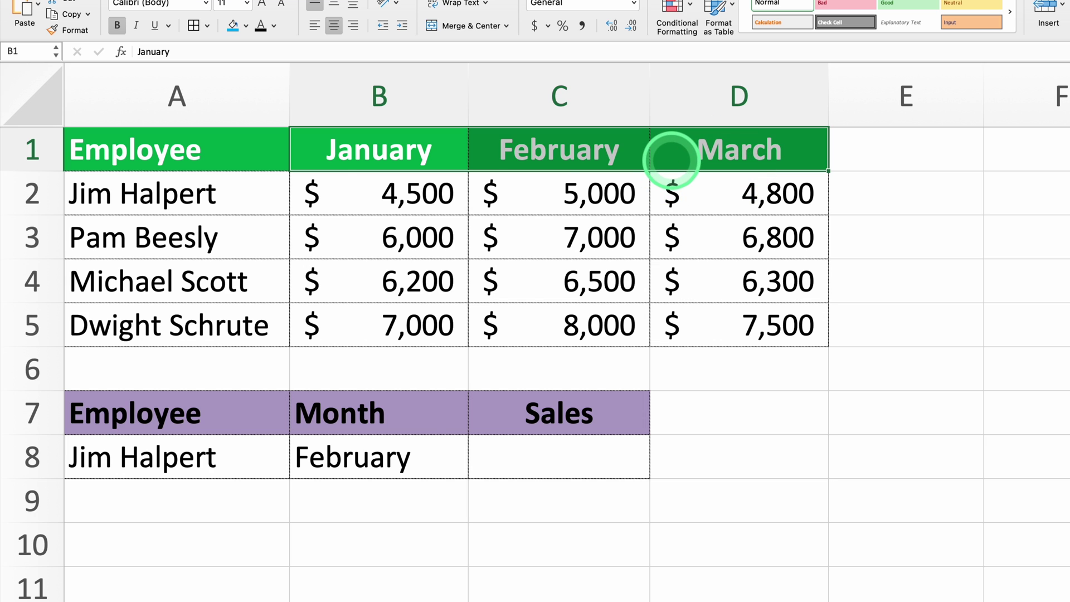
pyautogui.moveTo(163, 193); pyautogui.dragTo(182, 323)
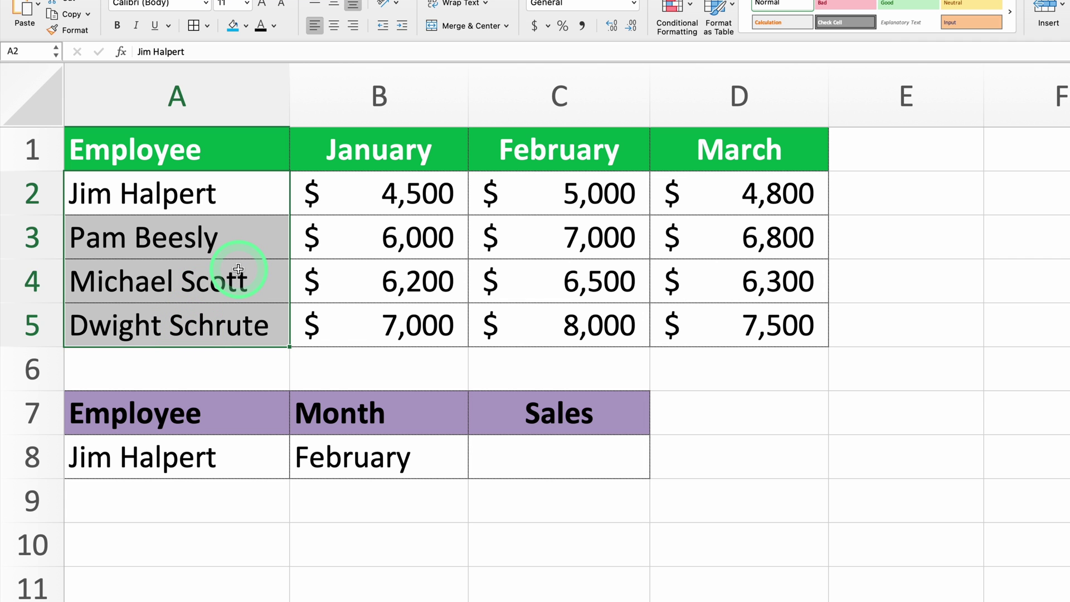
pyautogui.moveTo(375, 198); pyautogui.dragTo(757, 323)
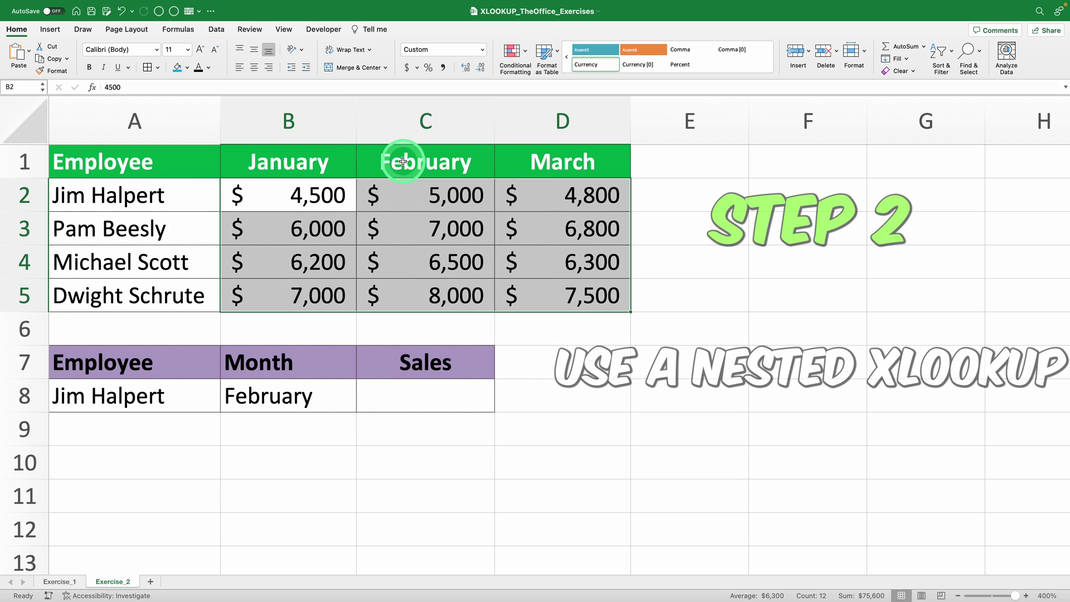
pyautogui.click(426, 399)
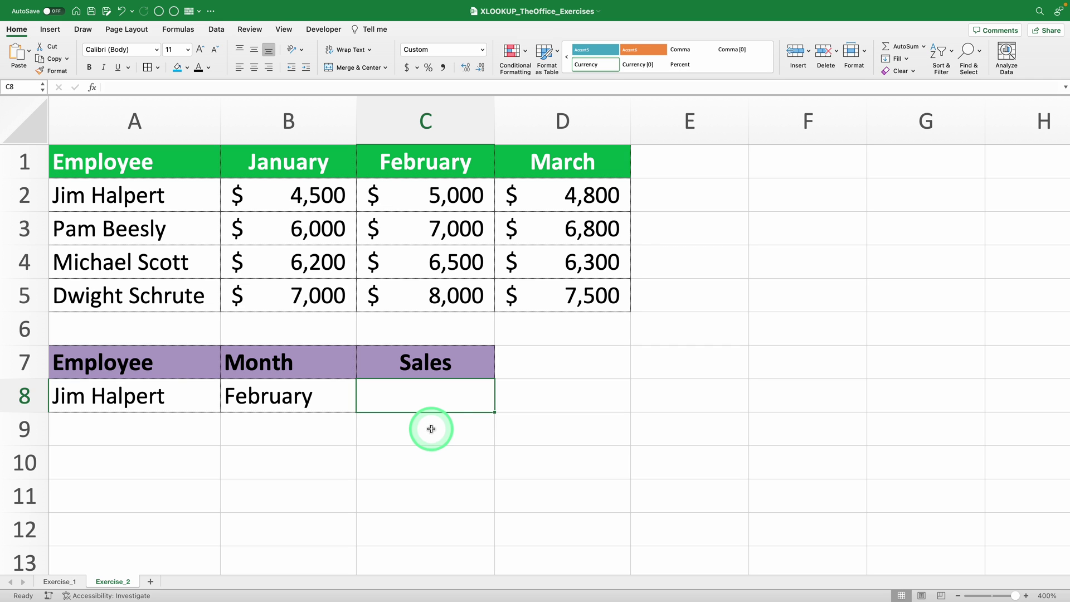
pyautogui.click(27, 196)
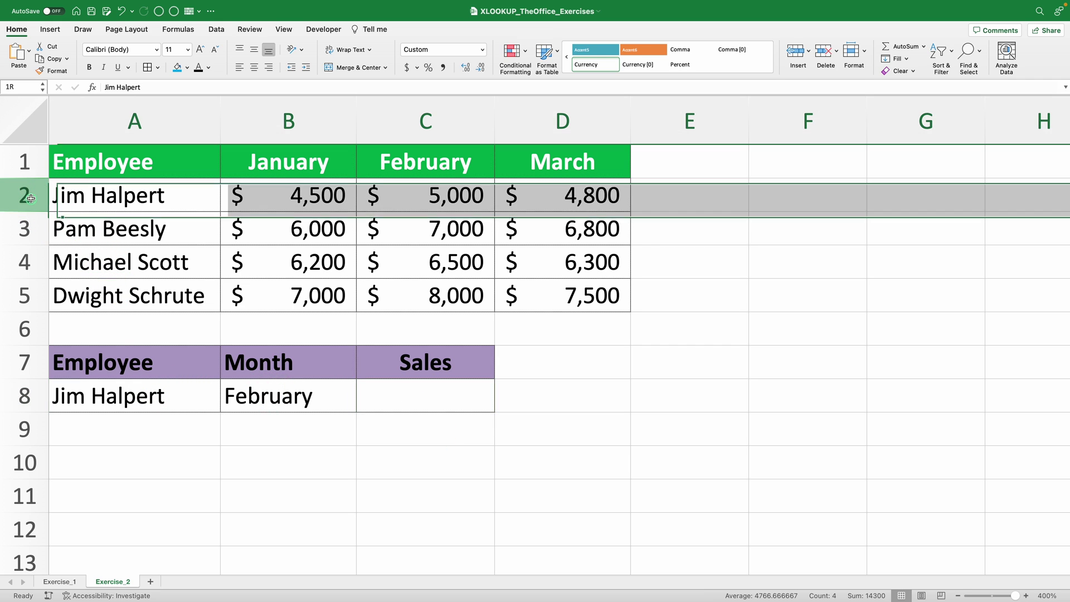
pyautogui.keyDown('super'); pyautogui.click(384, 117); pyautogui.keyUp('super')
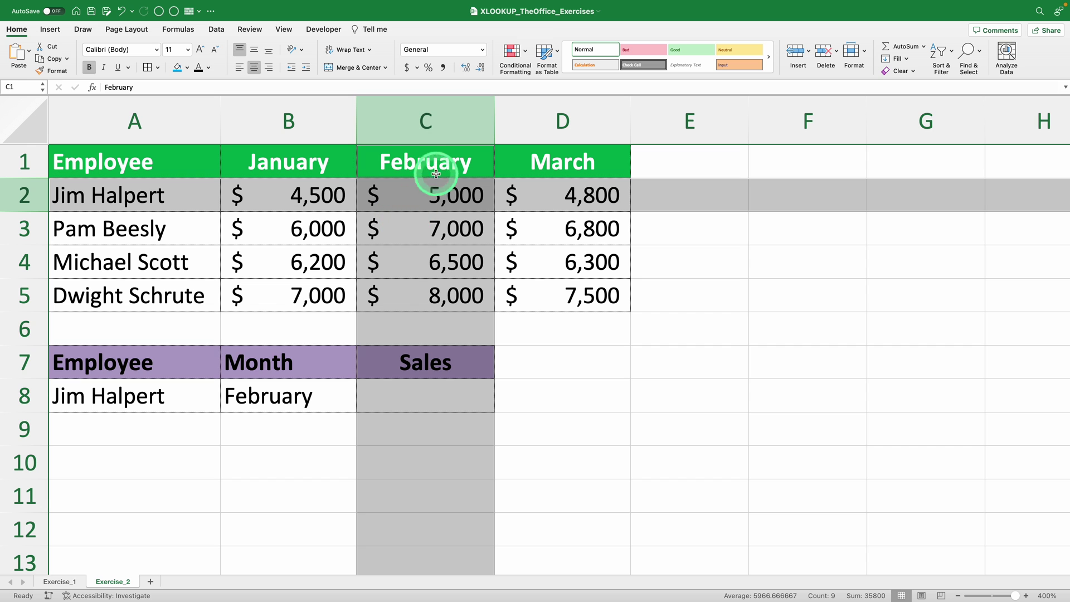
pyautogui.click(385, 410)
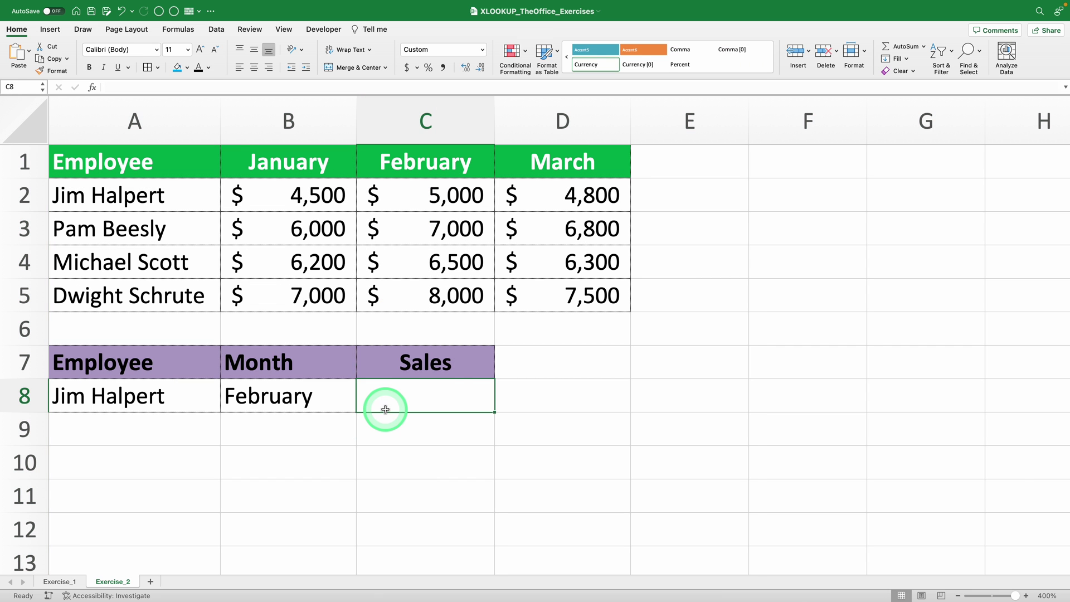
# Step: Enter =XLOOKUP(A8,A2:A5,B2:D5) in C8 to return the employee's row of sales
pyautogui.write('=XLOOKUP(')
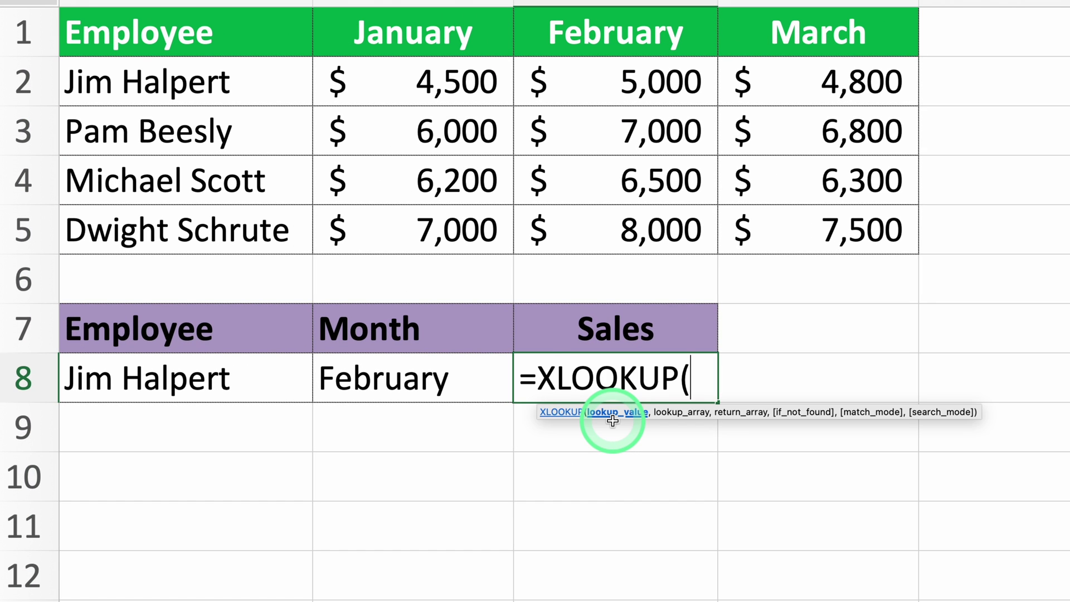
pyautogui.click(244, 371)
pyautogui.write(',')
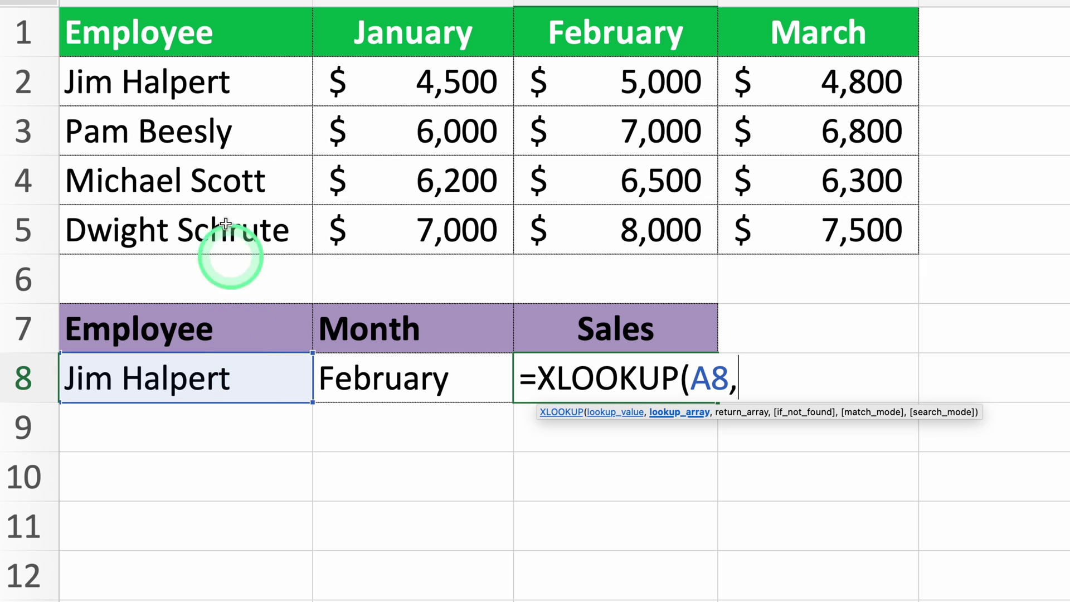
pyautogui.moveTo(243, 78); pyautogui.dragTo(238, 244)
pyautogui.write(',')
pyautogui.moveTo(592, 144); pyautogui.dragTo(784, 238)
pyautogui.write(')')
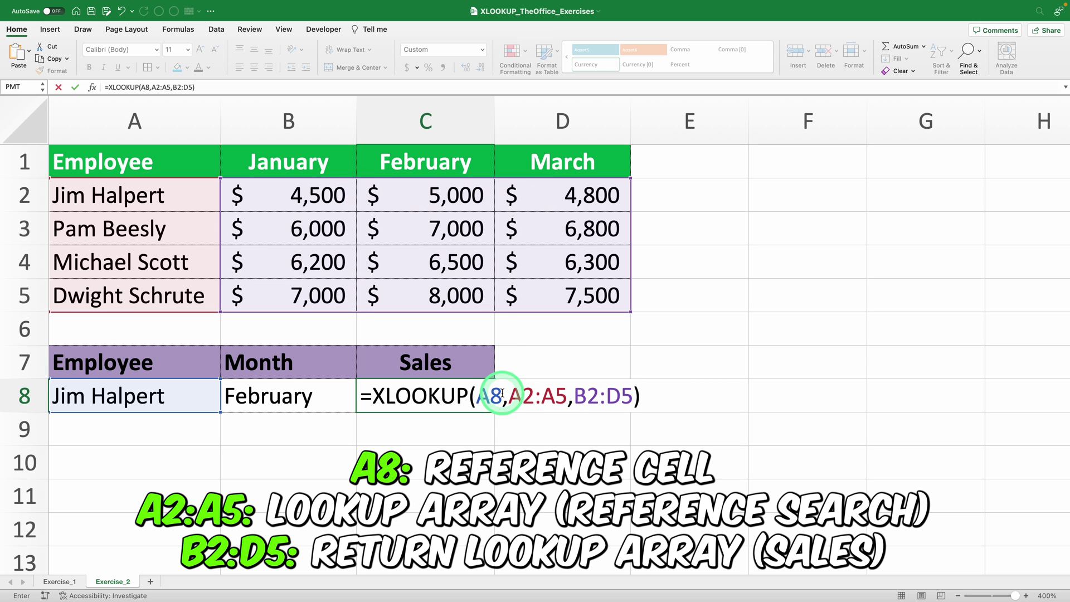
pyautogui.press('Return')
# Step: Highlight Jim Halpert's three monthly sales figures and open C8's formula for editing
pyautogui.moveTo(258, 196); pyautogui.dragTo(515, 196)
pyautogui.click(452, 385)
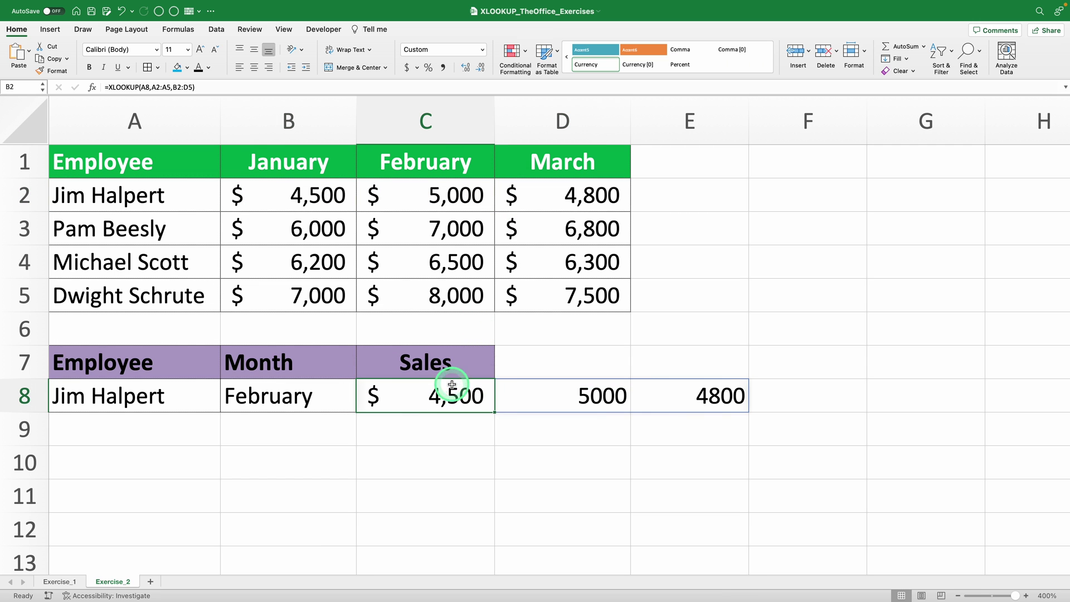
pyautogui.doubleClick(451, 392)
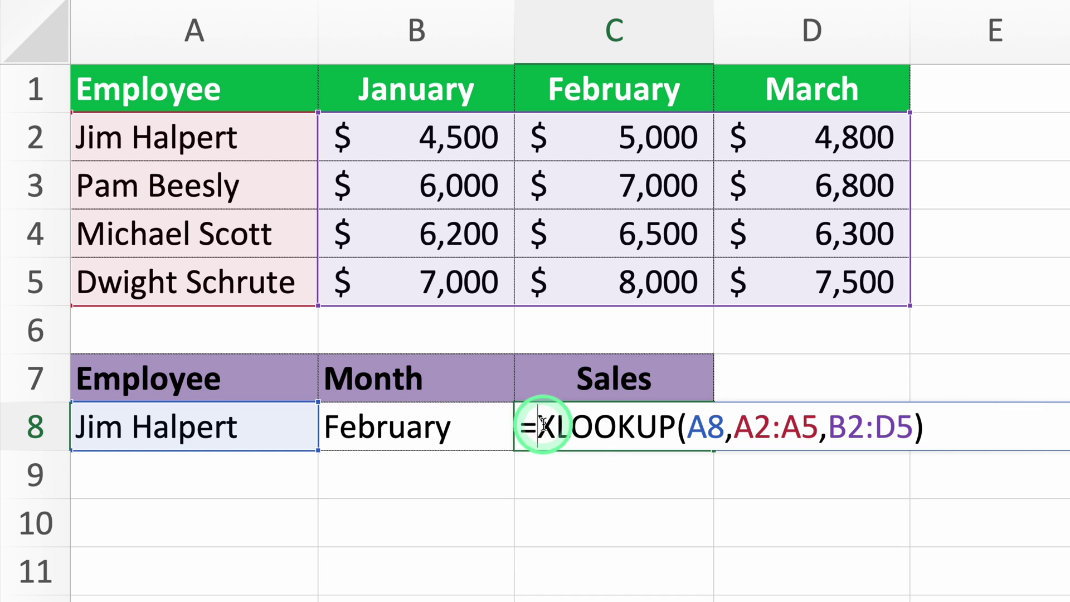
# Step: Wrap C8's formula as =XLOOKUP(B8,B1:D1,XLOOKUP(A8,A2:A5,B2:D5)) to pick the month
pyautogui.click(372, 396)
pyautogui.write('xl')
pyautogui.press('Tab')
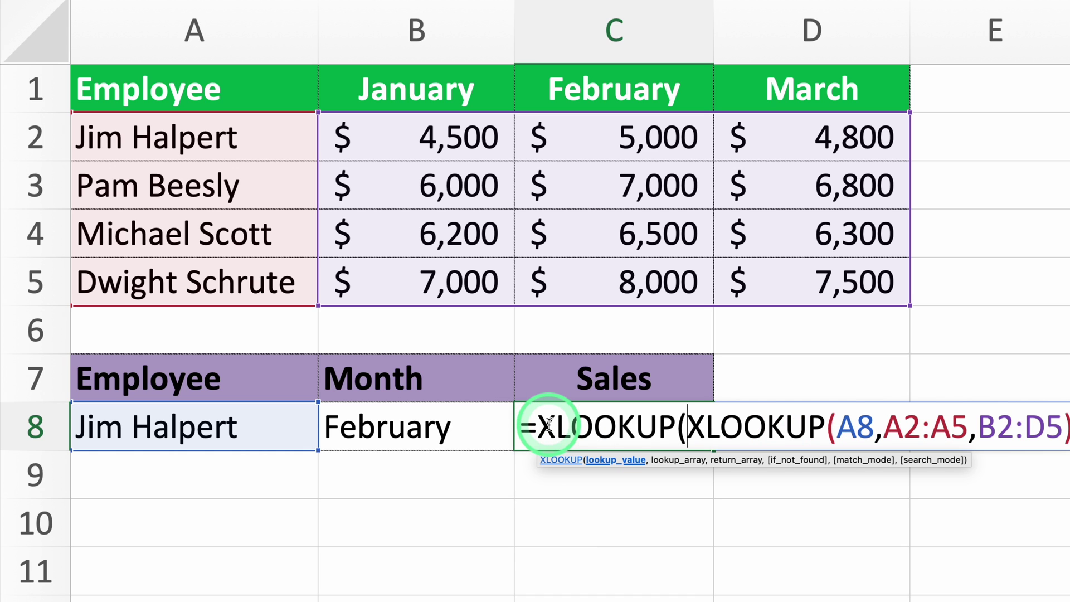
pyautogui.click(449, 425)
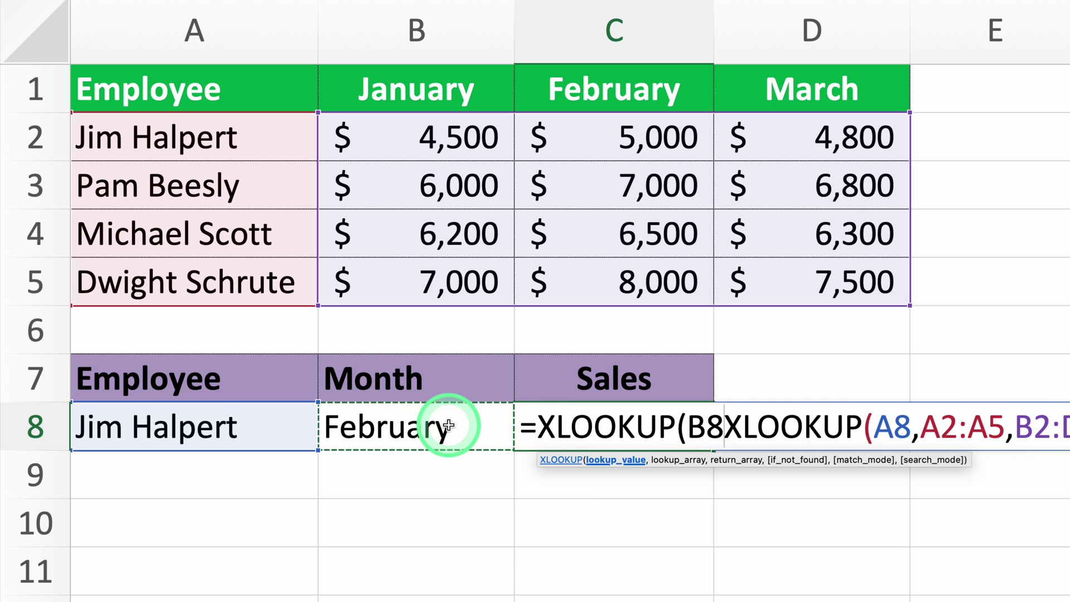
pyautogui.write(',')
pyautogui.moveTo(474, 81); pyautogui.dragTo(757, 87)
pyautogui.write(',')
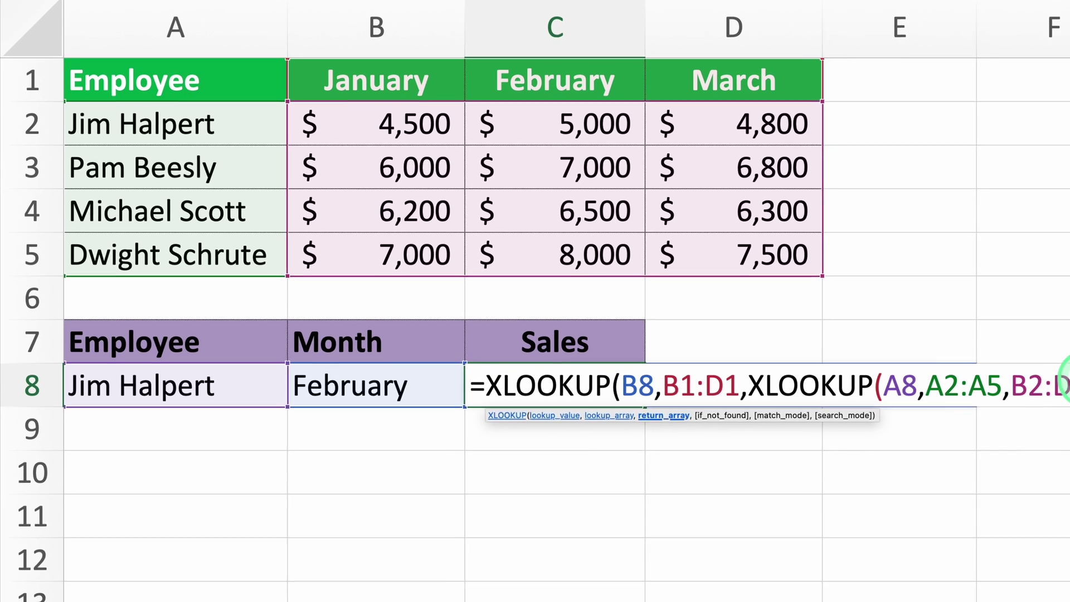
pyautogui.click(1069, 416)
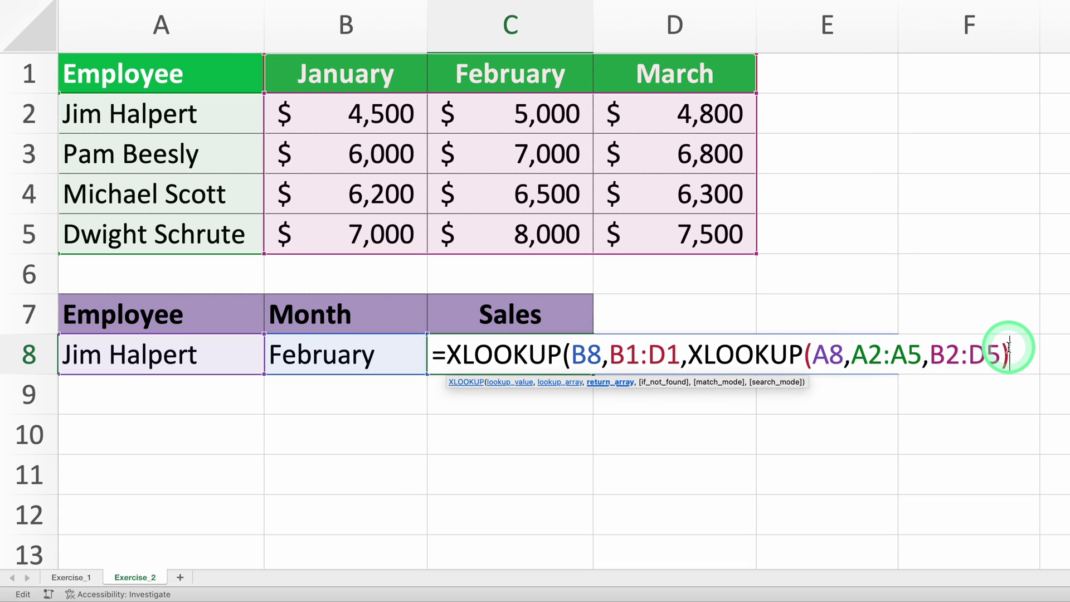
pyautogui.write(')')
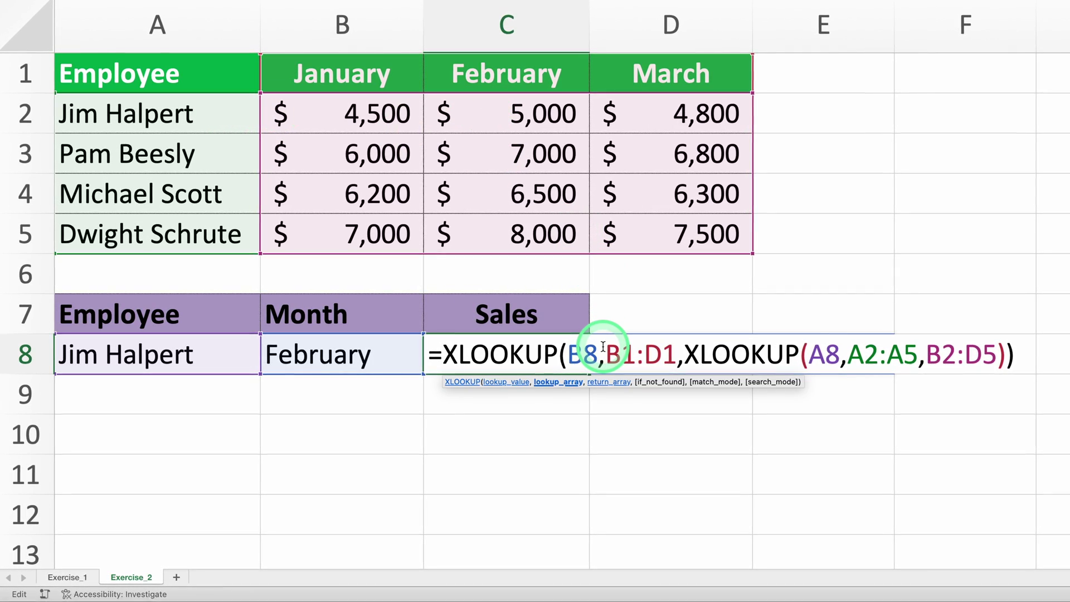
pyautogui.press('Return')
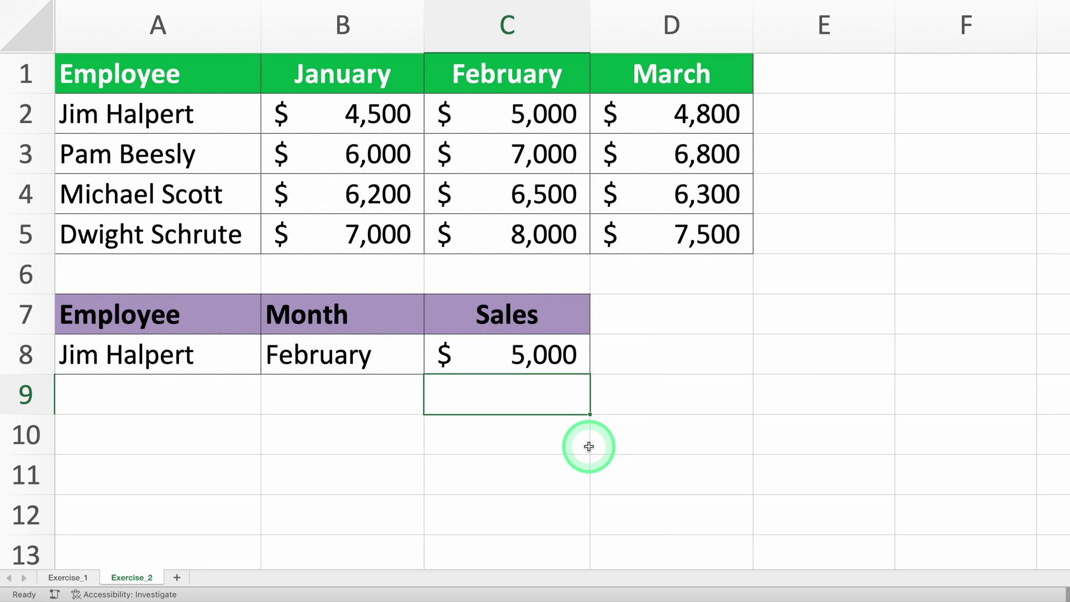